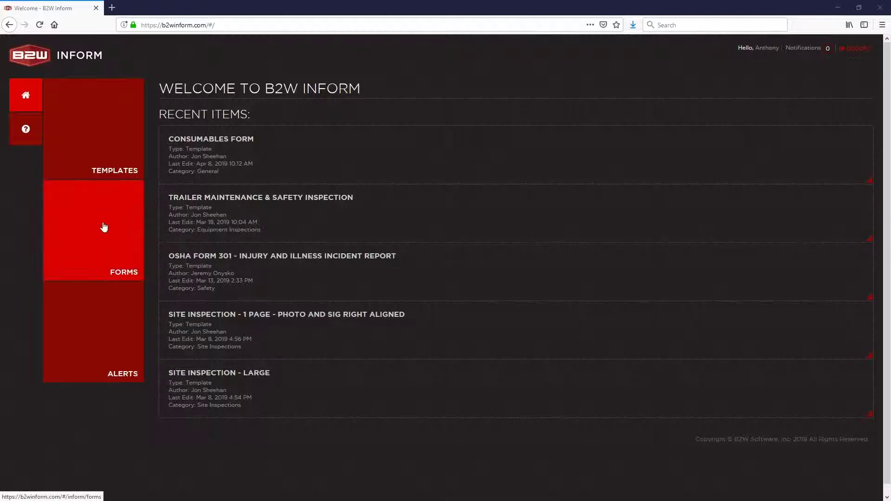
Start filling out a new form based on the Employee Leave Request template.
{"action": "left_click", "coordinate": [120, 218]}
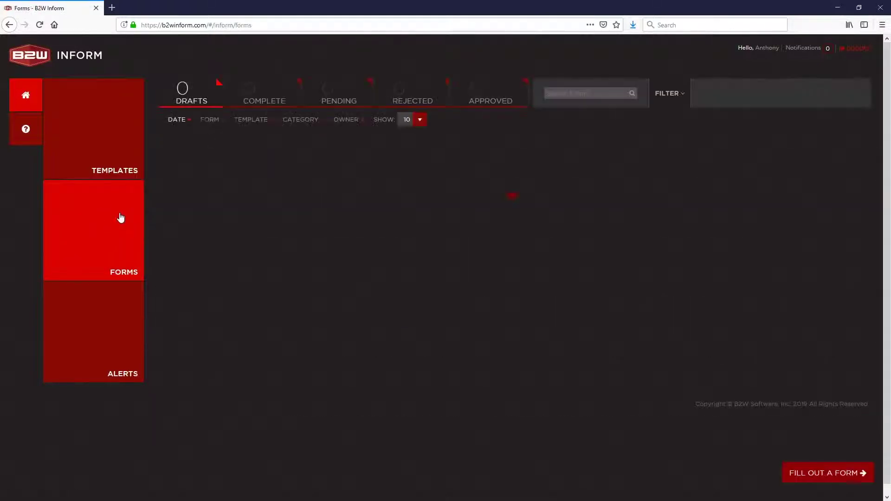
{"action": "left_click", "coordinate": [815, 475]}
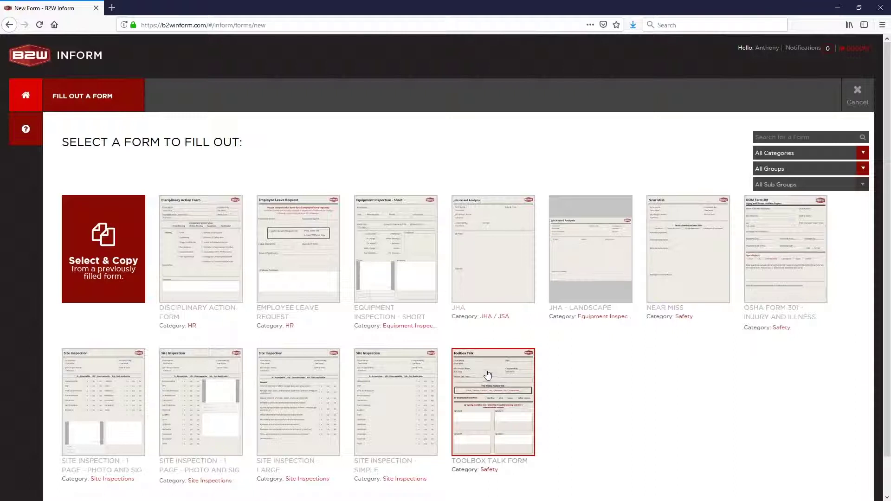
{"action": "left_click", "coordinate": [294, 215]}
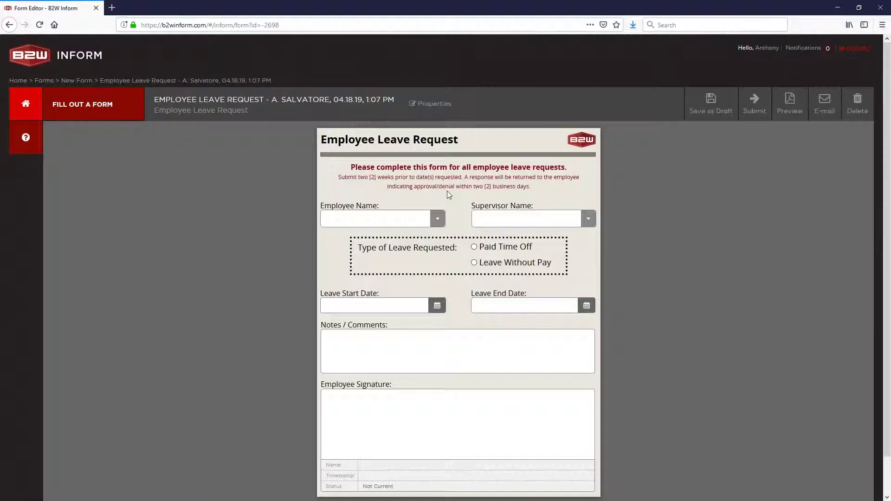
Check the Employee Name choices and set the Leave Start Date to 4/18/2019.
{"action": "left_click", "coordinate": [438, 220]}
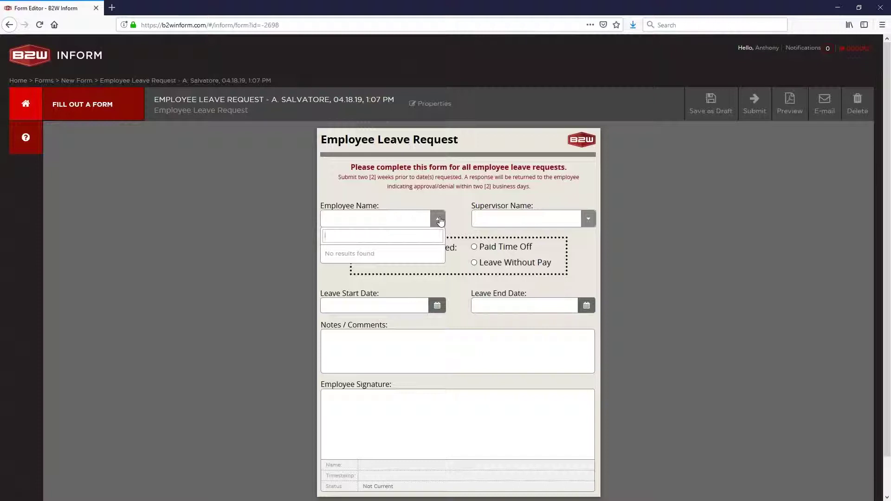
{"action": "left_click", "coordinate": [411, 286]}
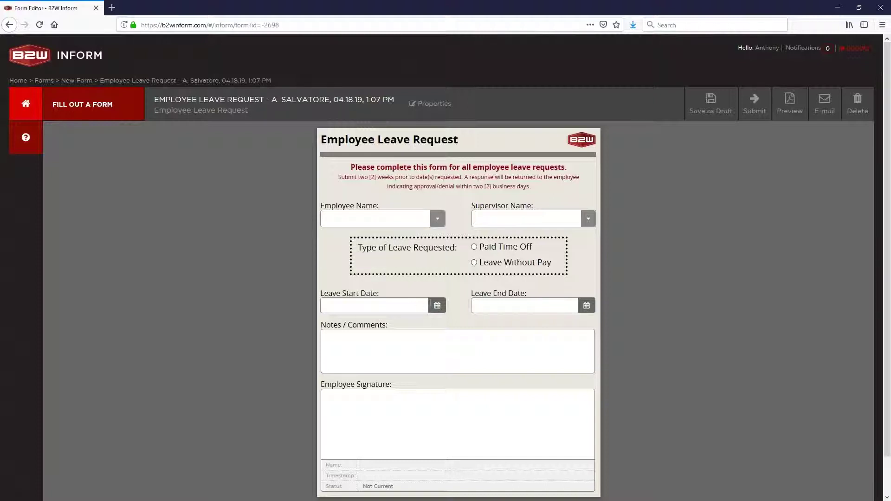
{"action": "left_click", "coordinate": [436, 305]}
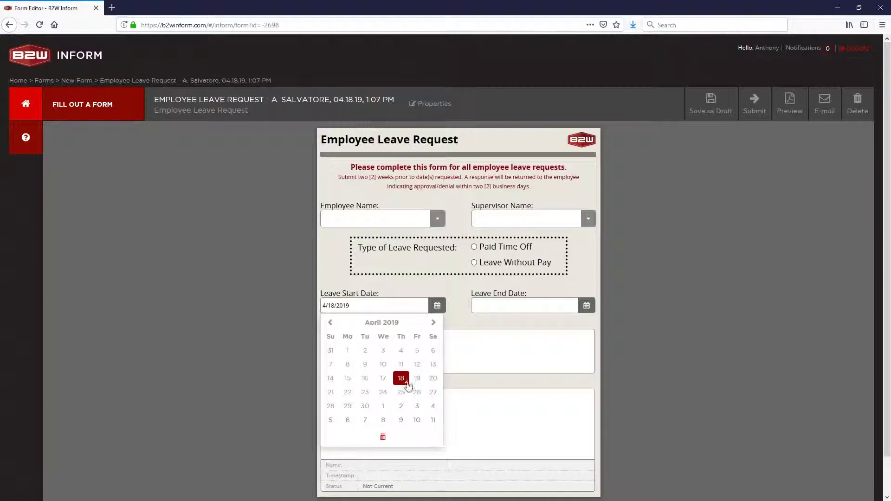
{"action": "left_click", "coordinate": [400, 377]}
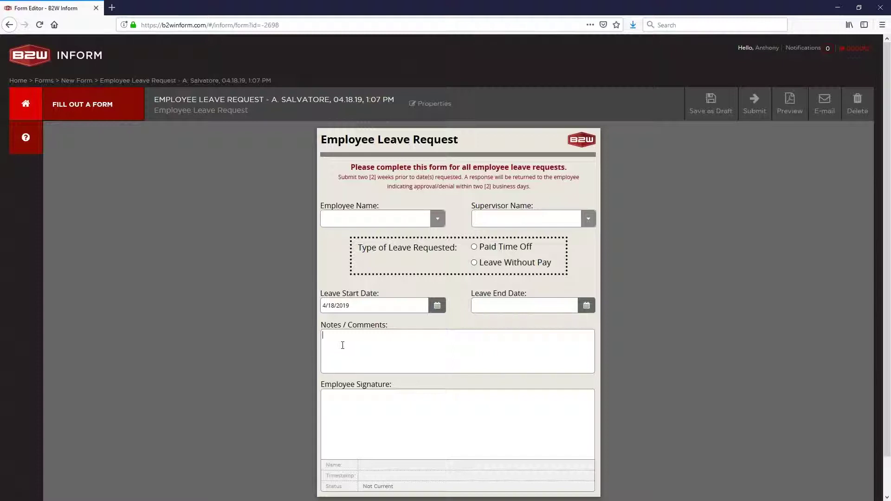
Sign the leave request in the Employee Signature field with the signer's name and a freehand signature, and save it.
{"action": "left_click", "coordinate": [376, 413]}
{"action": "type", "text": "a"}
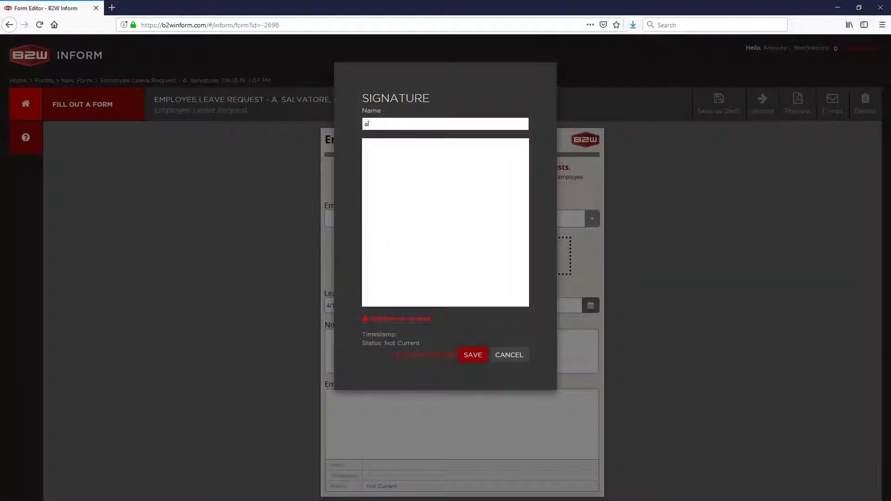
{"action": "left_click", "coordinate": [393, 139]}
{"action": "mouse_move", "coordinate": [410, 162]}
{"action": "left_mouse_down"}
{"action": "mouse_move", "coordinate": [384, 213]}
{"action": "mouse_move", "coordinate": [430, 206]}
{"action": "mouse_move", "coordinate": [412, 189]}
{"action": "mouse_move", "coordinate": [420, 242]}
{"action": "mouse_move", "coordinate": [471, 203]}
{"action": "mouse_move", "coordinate": [463, 242]}
{"action": "left_mouse_up"}
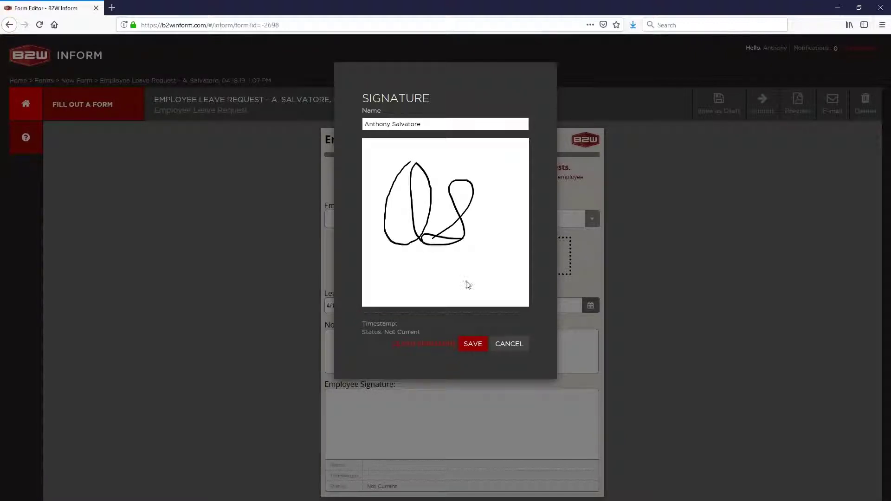
{"action": "left_click", "coordinate": [472, 344]}
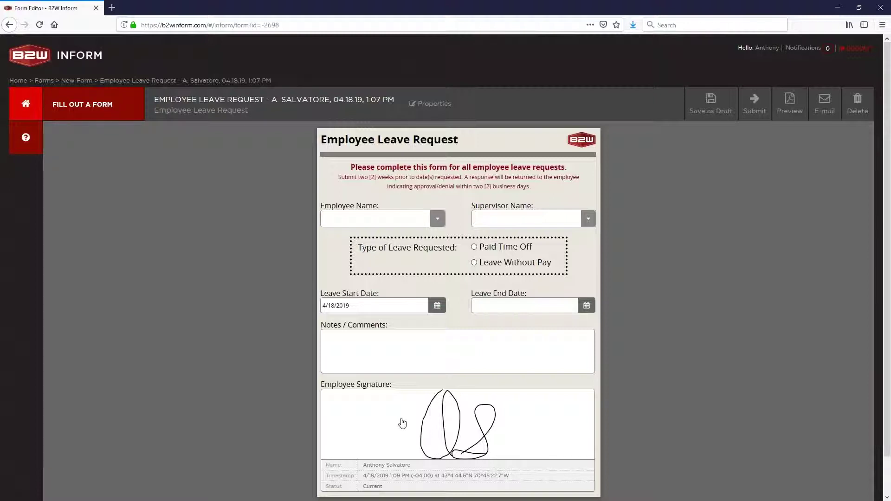
View the Approval Sequence in the leave request's properties and close them without saving.
{"action": "left_click", "coordinate": [435, 104]}
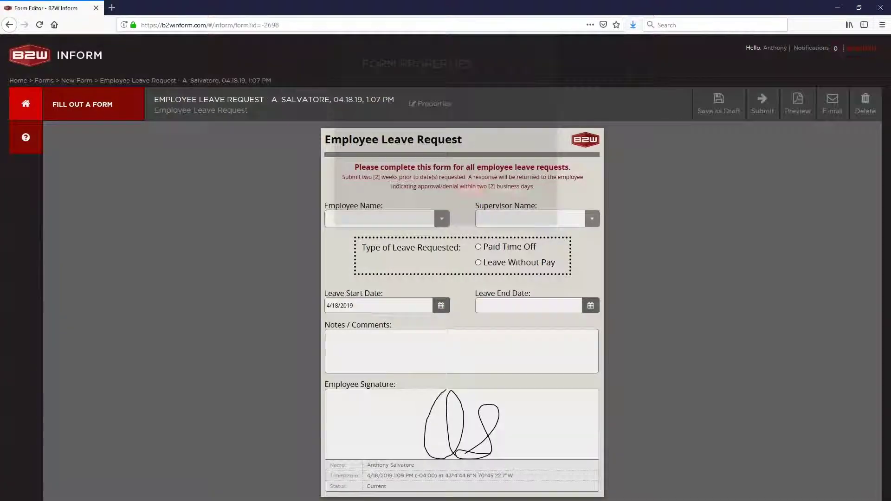
{"action": "left_click", "coordinate": [428, 121]}
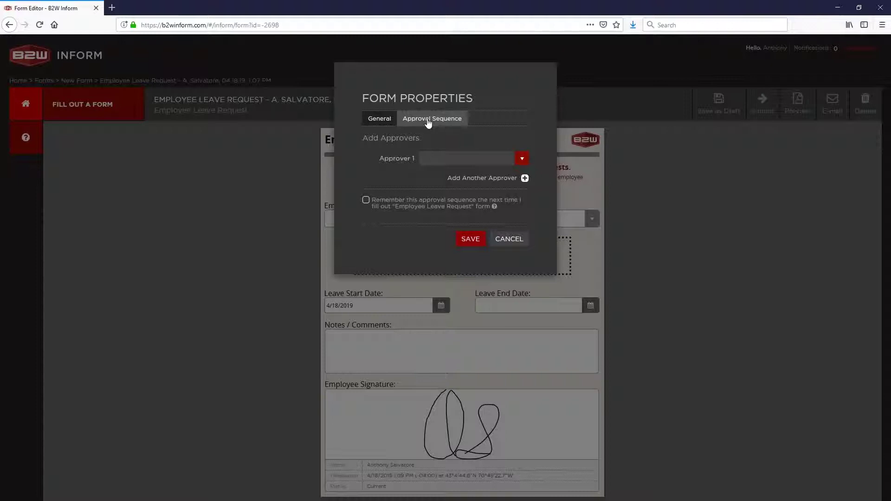
{"action": "left_click", "coordinate": [500, 239]}
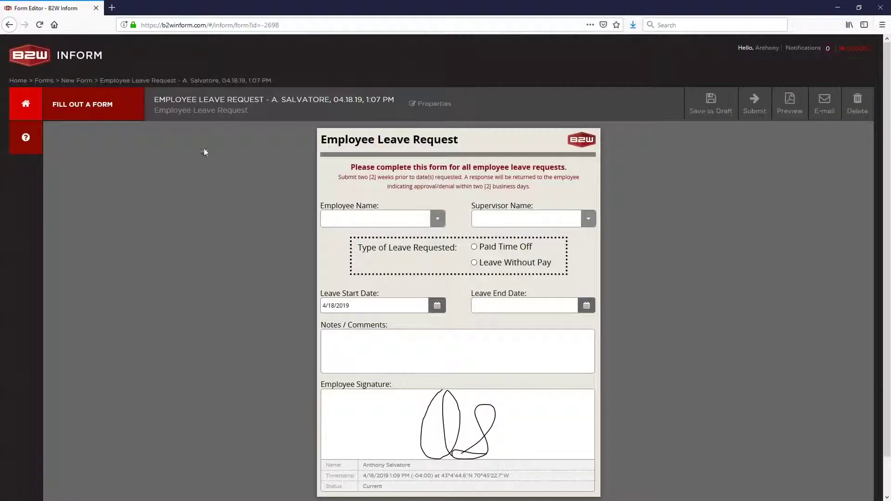
Exit the leave request without saving and start an Equipment Inspection - Short form, dismissing its properties dialog.
{"action": "left_click", "coordinate": [88, 84]}
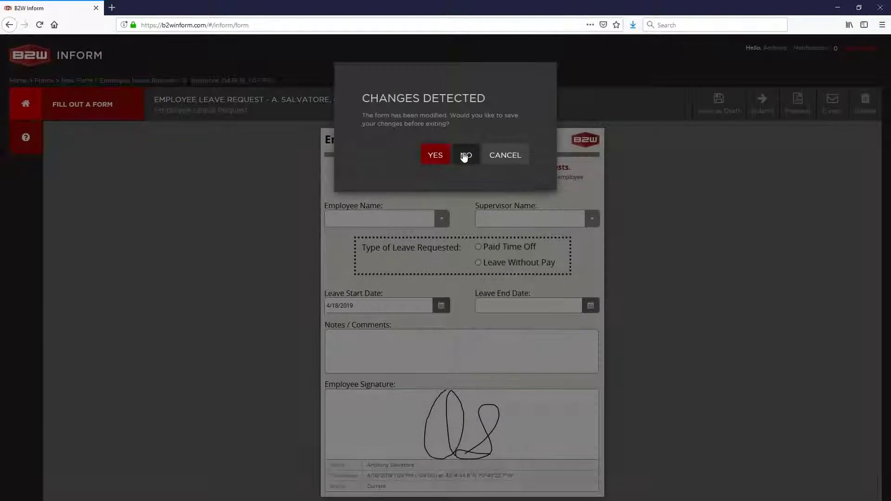
{"action": "left_click", "coordinate": [465, 155]}
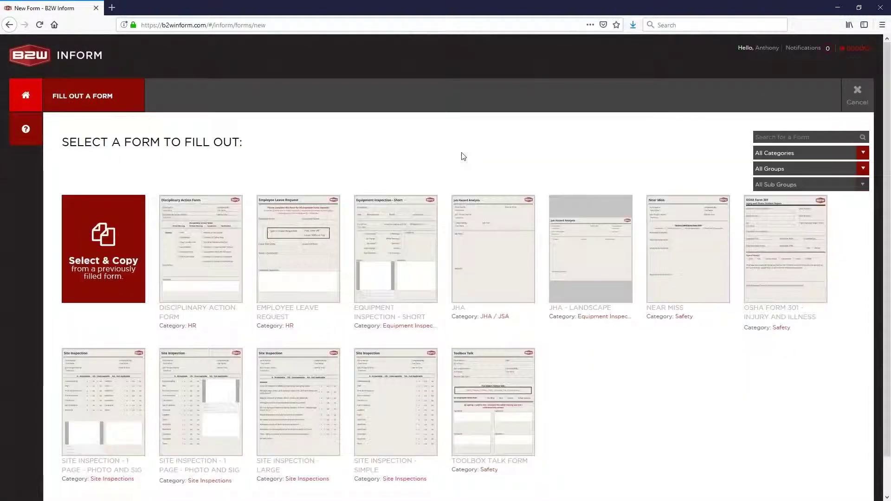
{"action": "left_click", "coordinate": [383, 218]}
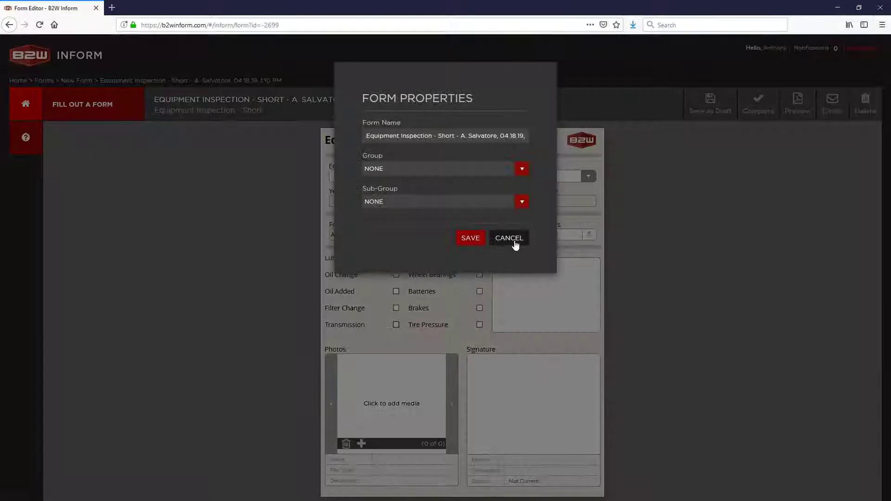
{"action": "left_click", "coordinate": [511, 240]}
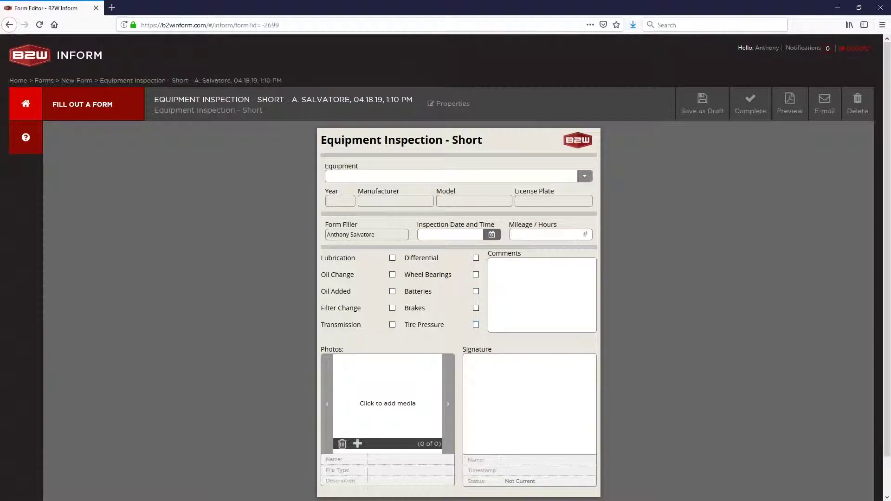
Look at the choices offered for the Equipment field of the inspection form and close the list.
{"action": "left_click", "coordinate": [537, 290]}
{"action": "left_click", "coordinate": [585, 176]}
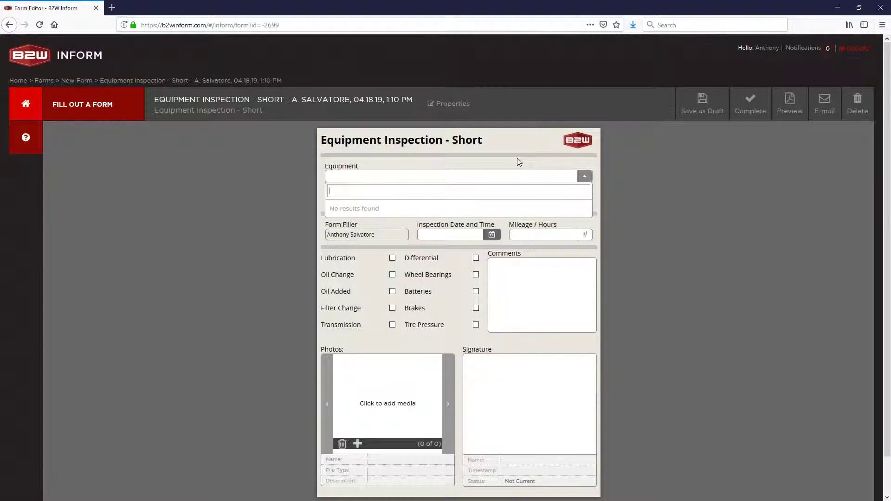
{"action": "left_click", "coordinate": [500, 165]}
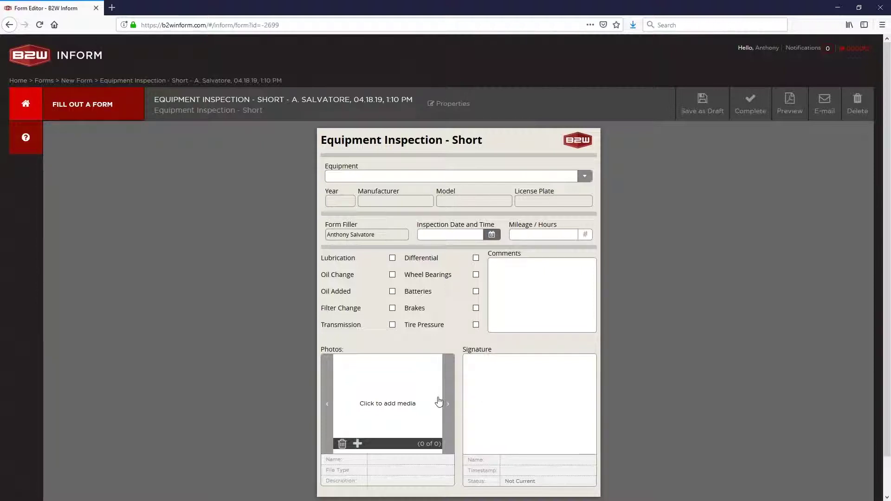
Add the image Need New Hydraulic Hose.jpg to the Photos field of the inspection form.
{"action": "left_click", "coordinate": [357, 444]}
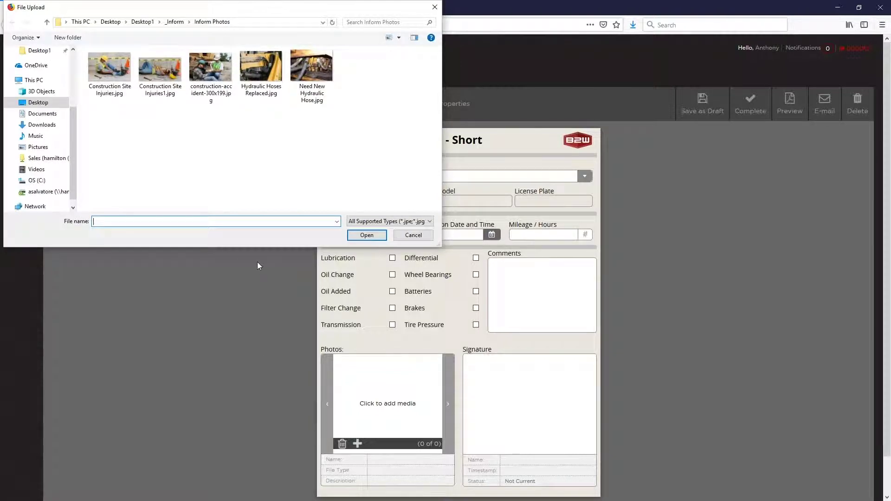
{"action": "left_click", "coordinate": [308, 78]}
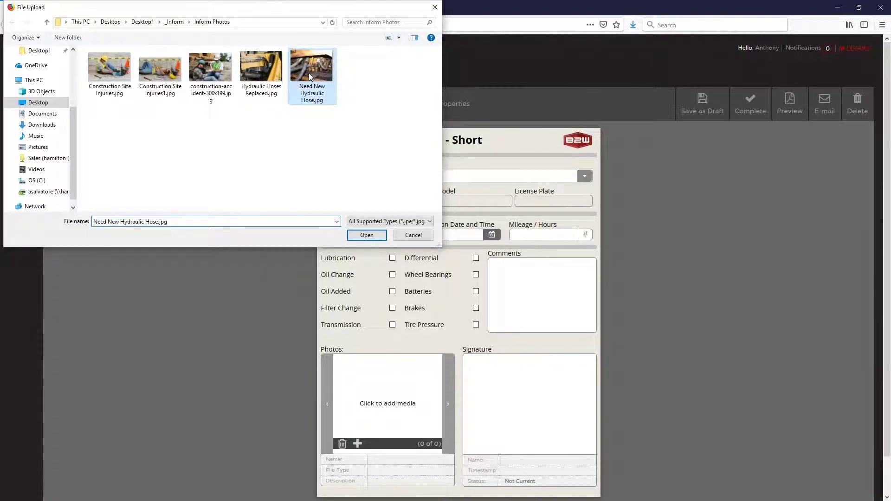
{"action": "left_click", "coordinate": [366, 236]}
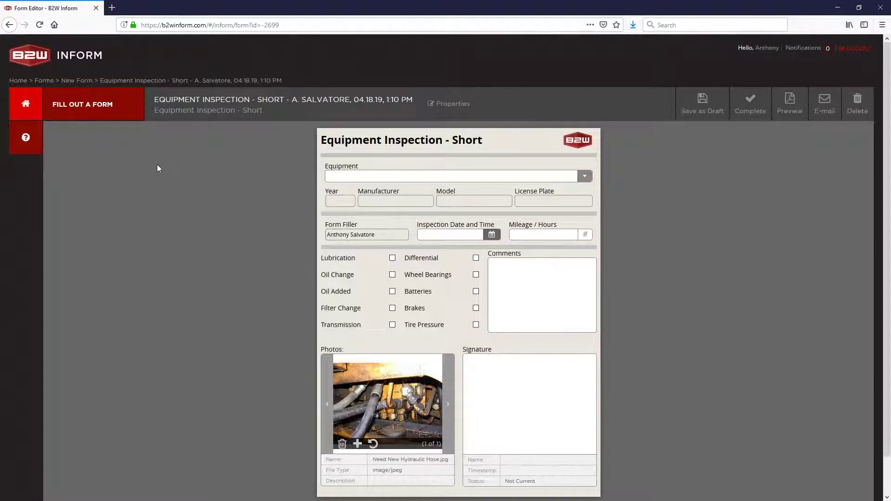
Exit the equipment inspection without saving and start a JHA - Landscape form, dismissing its properties dialog.
{"action": "left_click", "coordinate": [77, 81]}
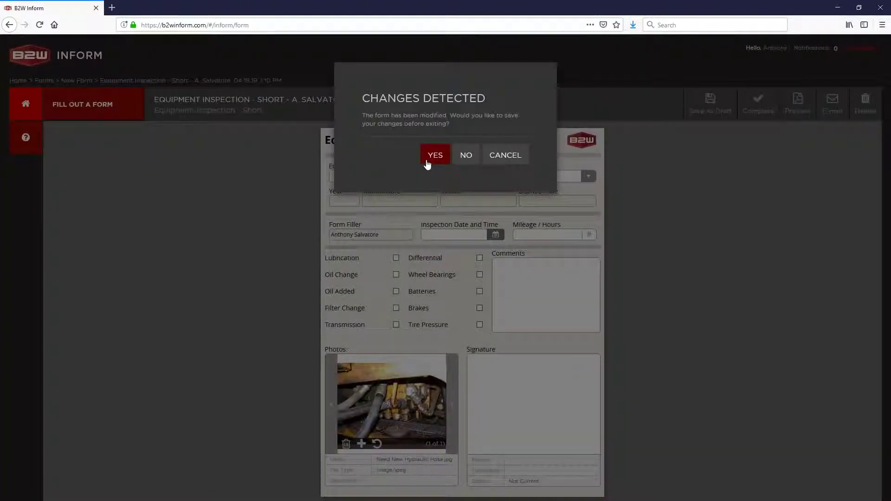
{"action": "left_click", "coordinate": [466, 156]}
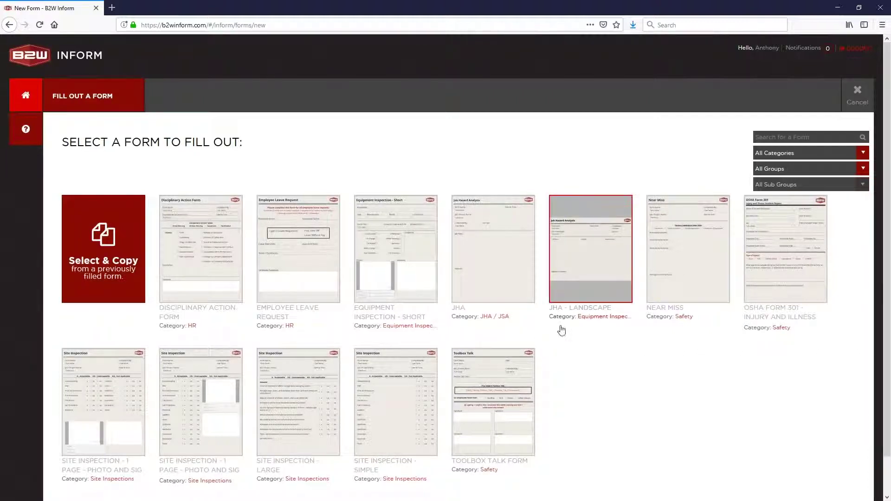
{"action": "left_click", "coordinate": [591, 248]}
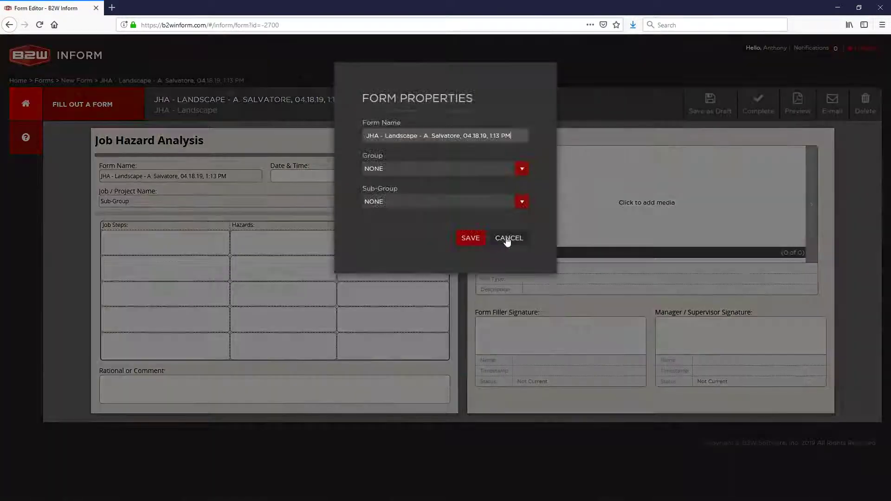
{"action": "left_click", "coordinate": [505, 239]}
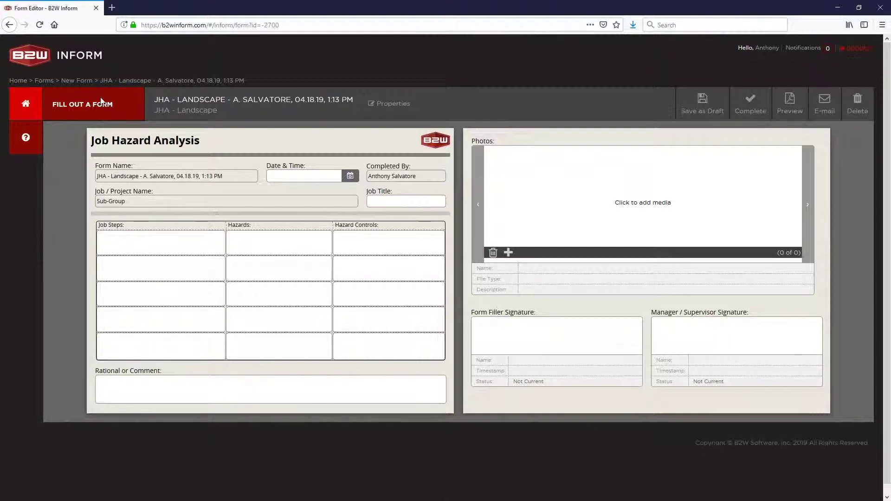
Return to the form selection and start an OSHA Form 301 - Injury and Illness Incident Report, dismissing its properties dialog.
{"action": "left_click", "coordinate": [74, 82]}
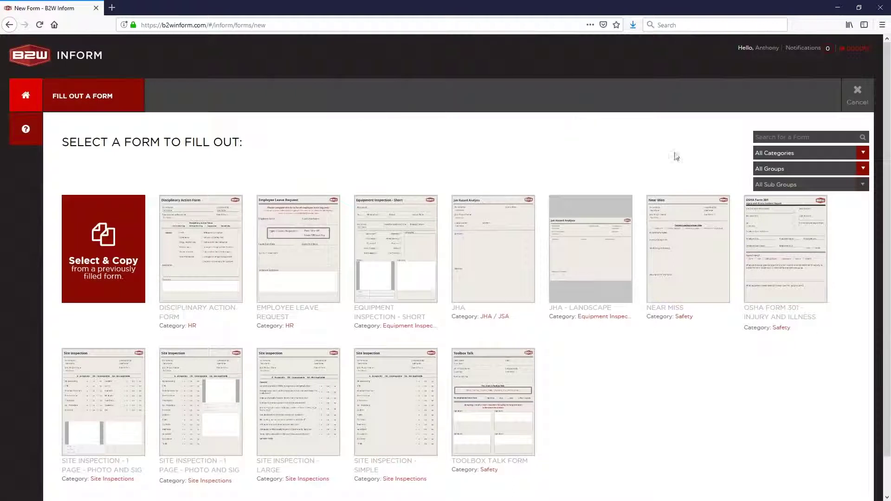
{"action": "left_click", "coordinate": [769, 213]}
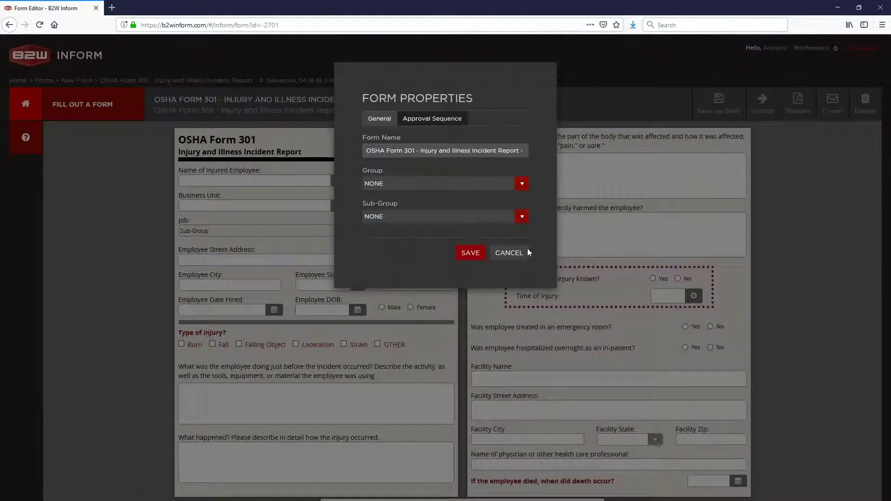
{"action": "left_click", "coordinate": [522, 252]}
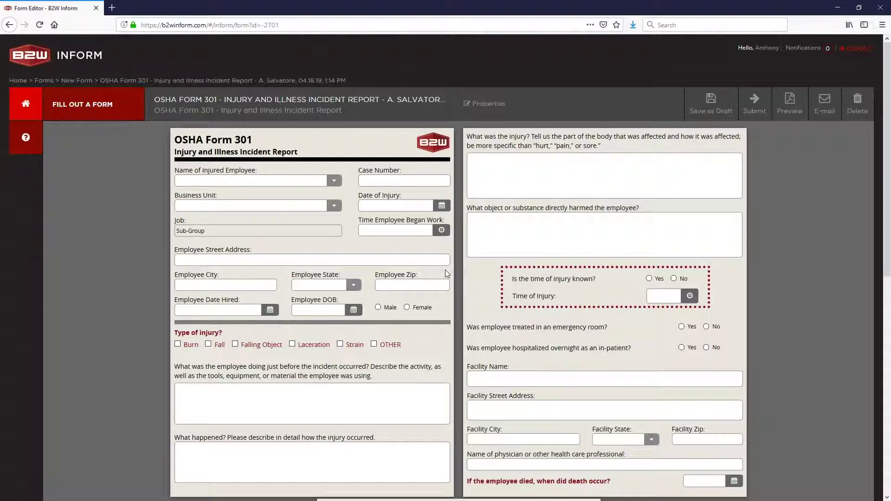
Mark Falling Object as the type of injury on the OSHA Form 301.
{"action": "scroll", "coordinate": [447, 274], "scroll_direction": "down", "scroll_amount": 2}
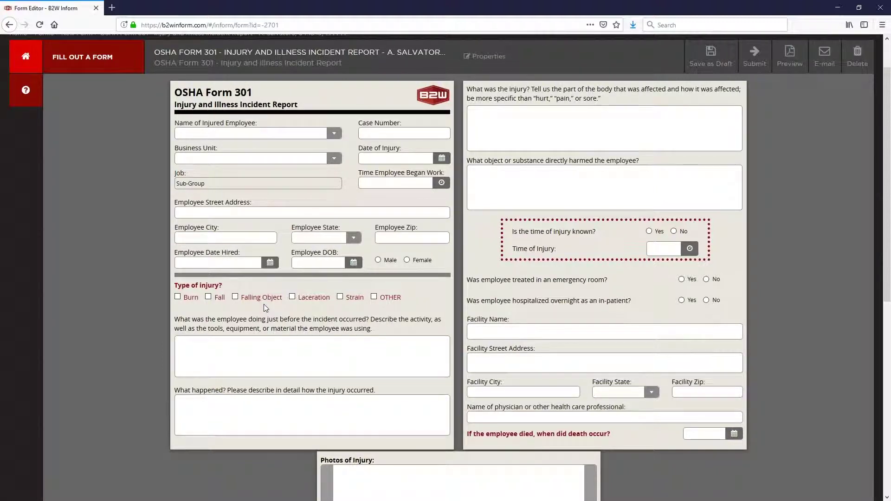
{"action": "left_click", "coordinate": [236, 297]}
Look through the form's injury photo and signature sections, and bring the window with the OSHA Form 301 report into view.
{"action": "scroll", "coordinate": [277, 319], "scroll_direction": "down", "scroll_amount": 3}
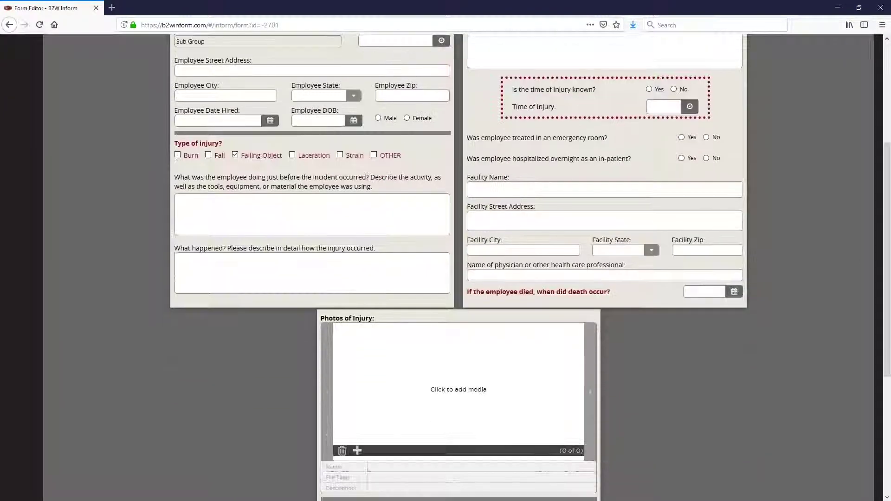
{"action": "scroll", "coordinate": [274, 252], "scroll_direction": "down", "scroll_amount": 3}
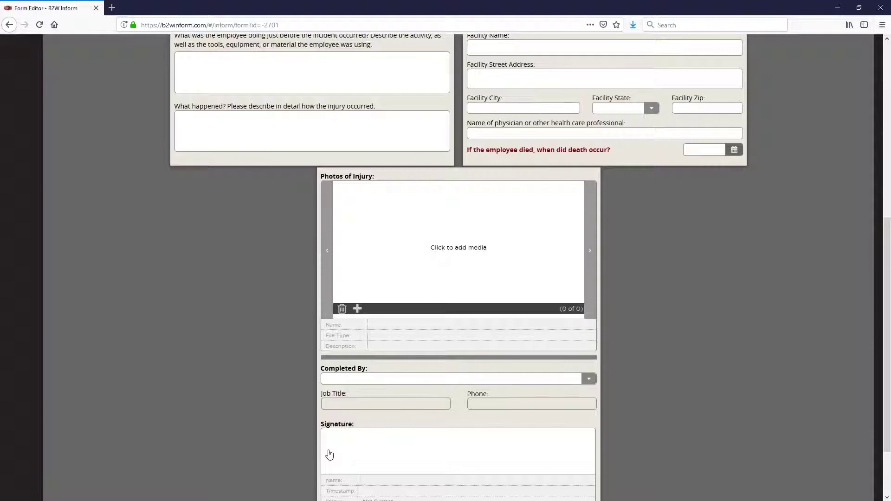
{"action": "scroll", "coordinate": [344, 446], "scroll_direction": "up", "scroll_amount": 3}
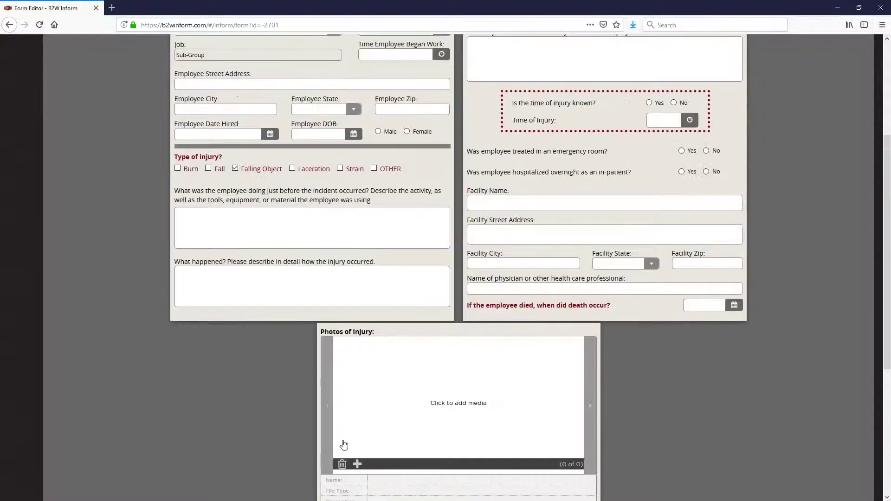
{"action": "scroll", "coordinate": [344, 446], "scroll_direction": "up", "scroll_amount": 4}
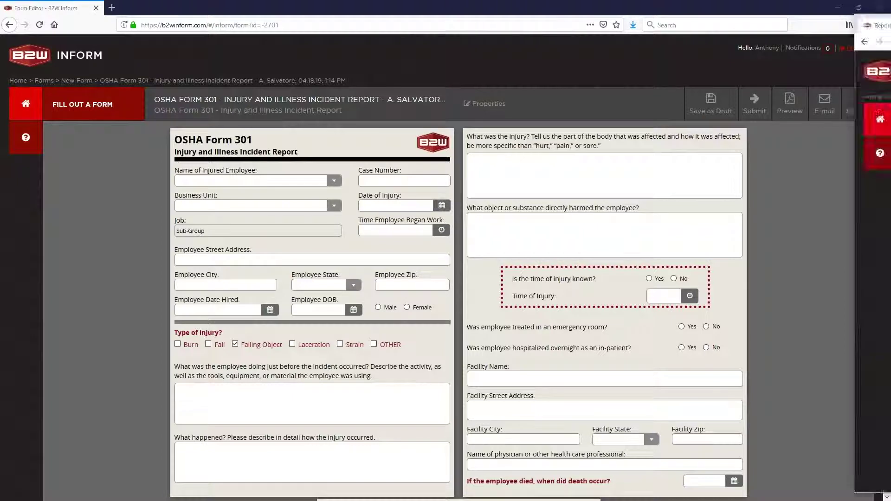
{"action": "left_click_drag", "start_coordinate": [890, 30], "coordinate": [414, 16]}
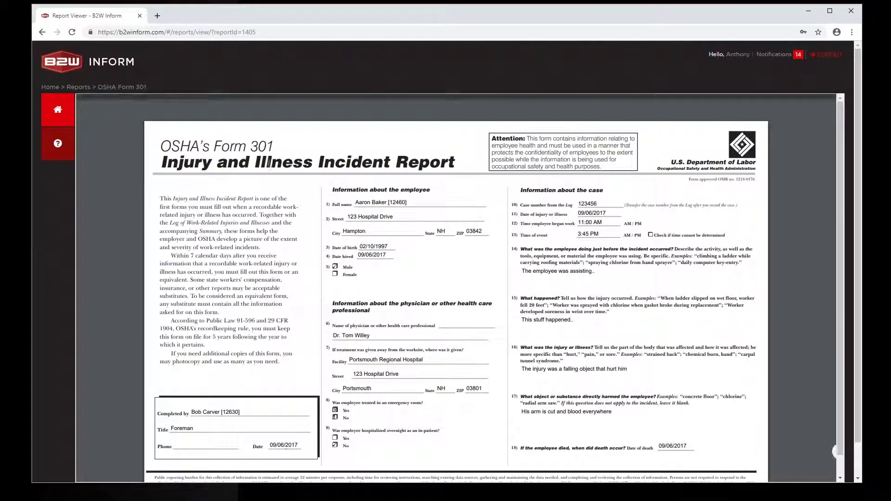
Switch back to the OSHA Form 301 form, exit it without saving, and start a Toolbox Talk Form.
{"action": "mouse_move", "coordinate": [216, 153]}
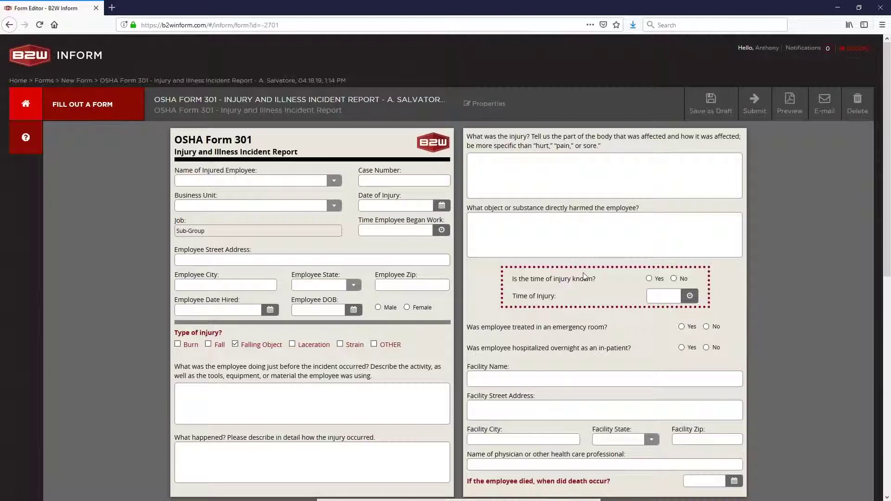
{"action": "left_click", "coordinate": [77, 81]}
{"action": "left_click", "coordinate": [465, 154]}
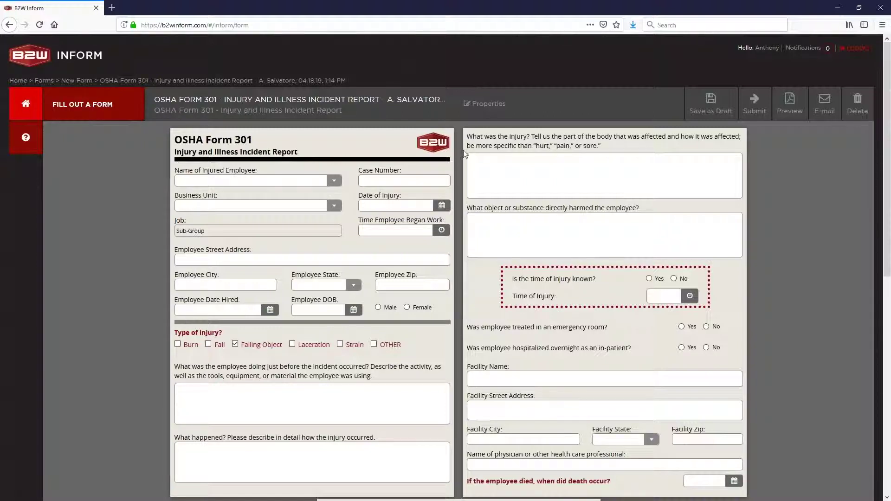
{"action": "left_click", "coordinate": [69, 83]}
{"action": "left_click", "coordinate": [503, 157]}
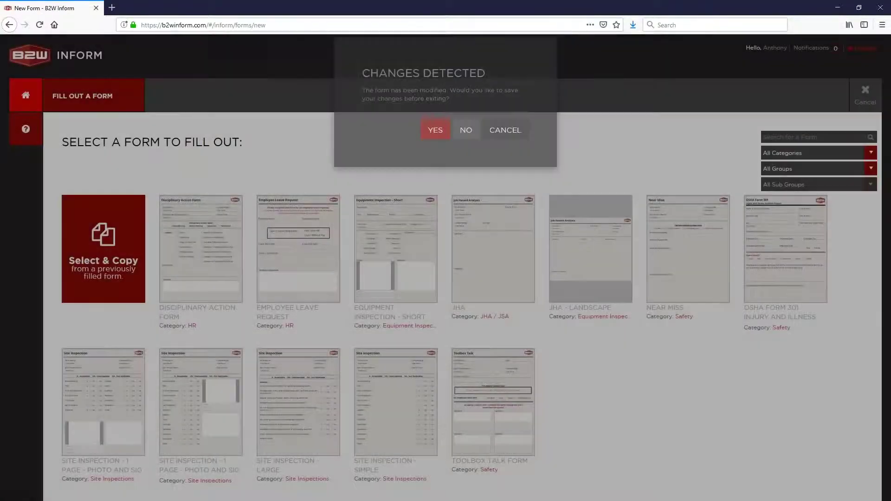
{"action": "left_click", "coordinate": [486, 371]}
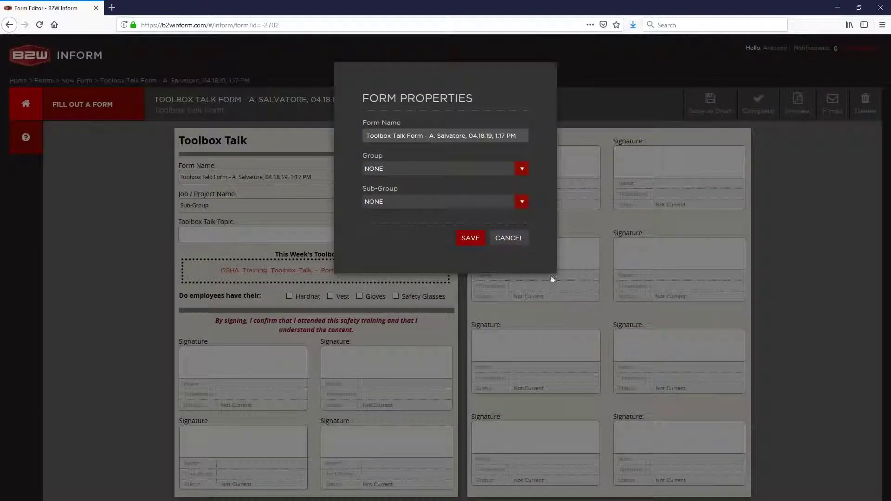
Dismiss the form properties dialog and check the choices offered for the Toolbox Talk Topic.
{"action": "left_click", "coordinate": [518, 241]}
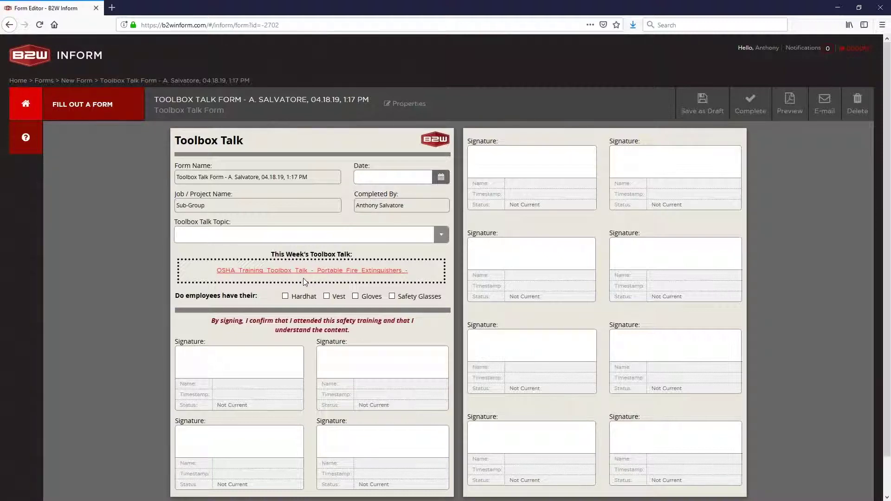
{"action": "left_click", "coordinate": [441, 237]}
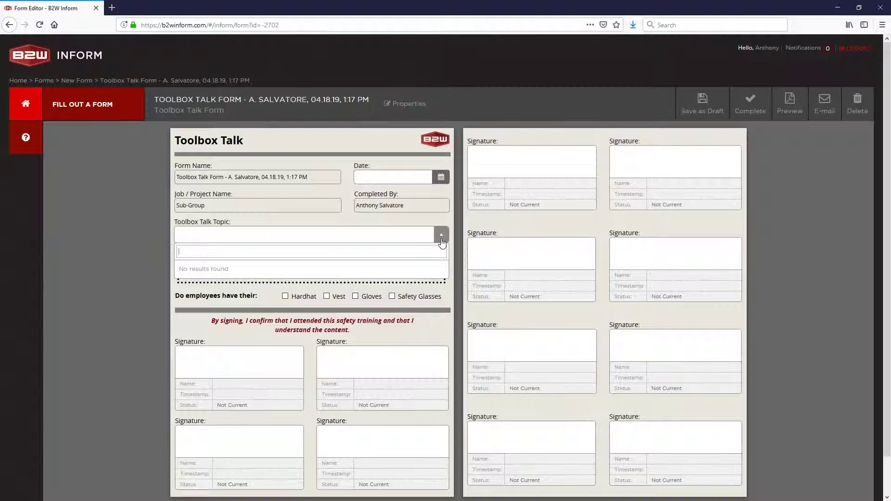
{"action": "left_click", "coordinate": [383, 219]}
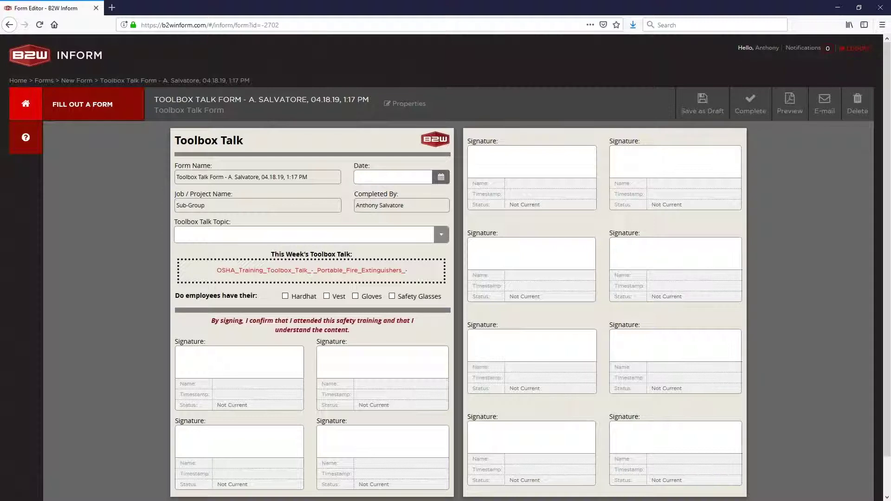
Switch to the maximized report viewer window and open the published B2W - Toolbox Talk template for editing.
{"action": "key", "text": "alt+Tab"}
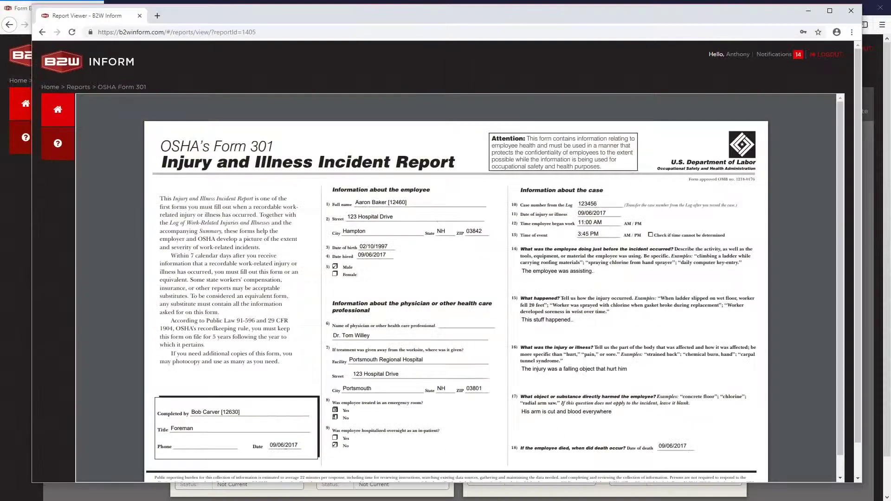
{"action": "left_click", "coordinate": [829, 10]}
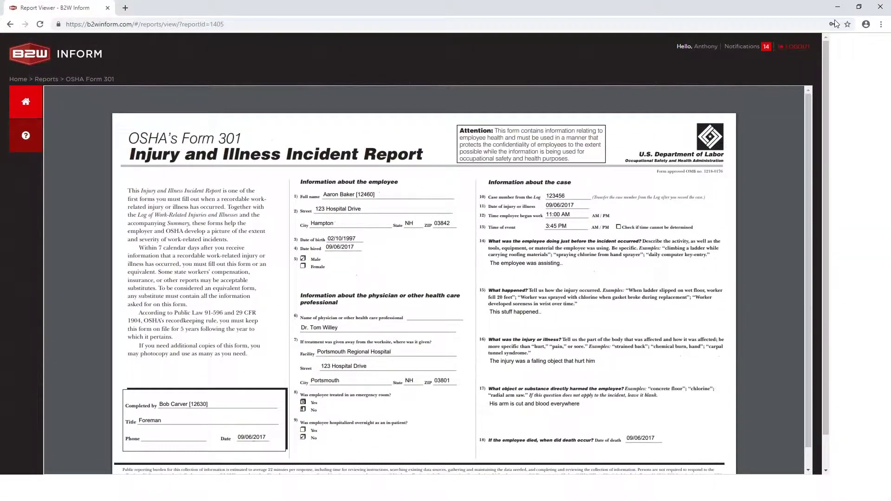
{"action": "left_click", "coordinate": [33, 106]}
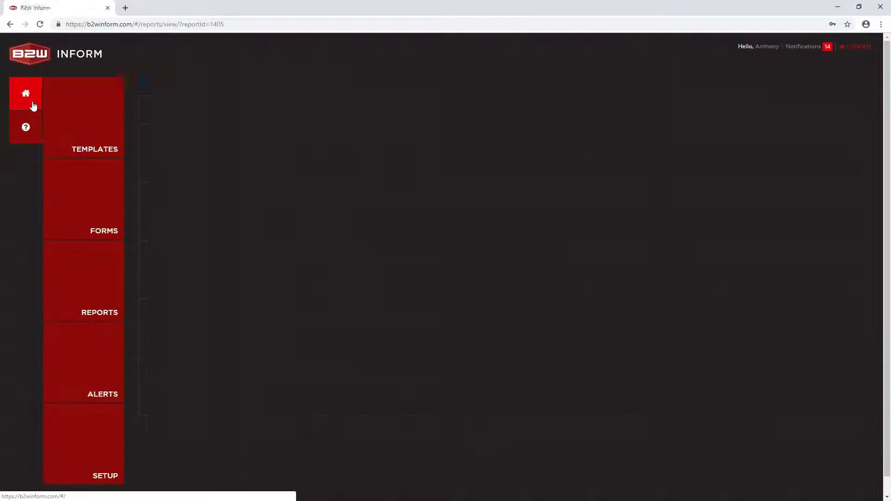
{"action": "left_click", "coordinate": [86, 120]}
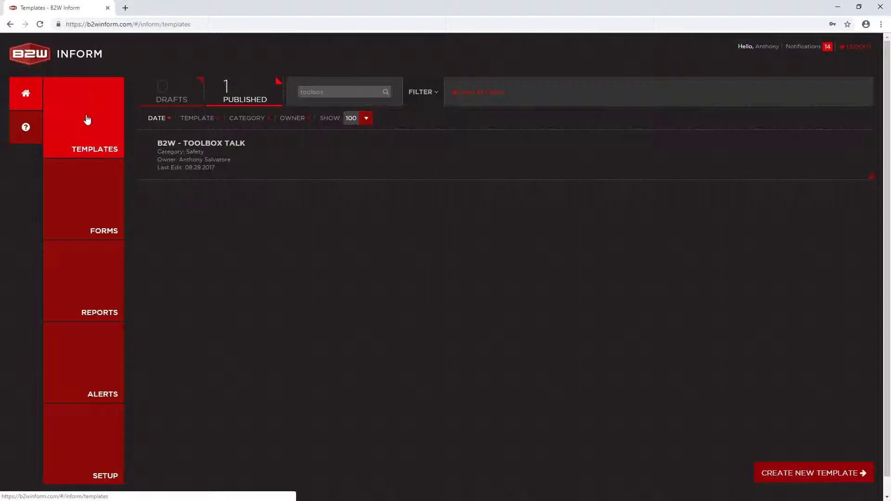
{"action": "left_click", "coordinate": [208, 158]}
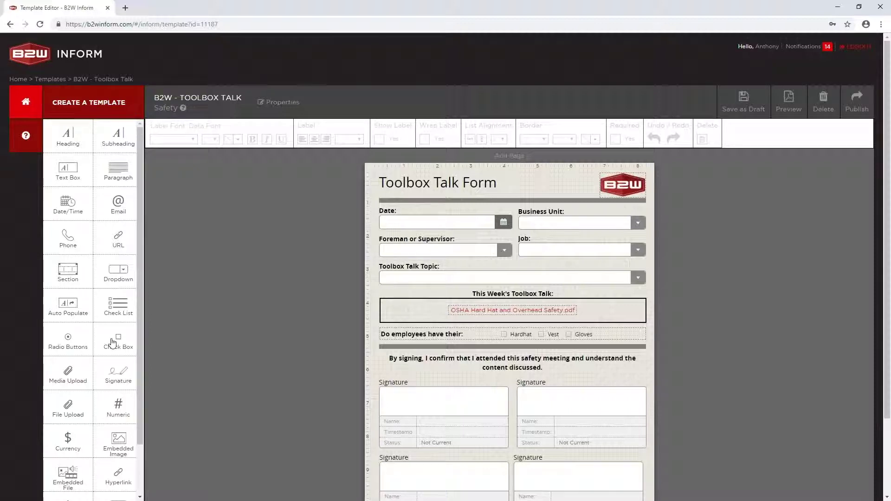
Examine the properties and file picker of the embedded OSHA Hard Hat and Overhead Safety.pdf, closing both without changes.
{"action": "left_click_drag", "start_coordinate": [140, 333], "coordinate": [137, 391]}
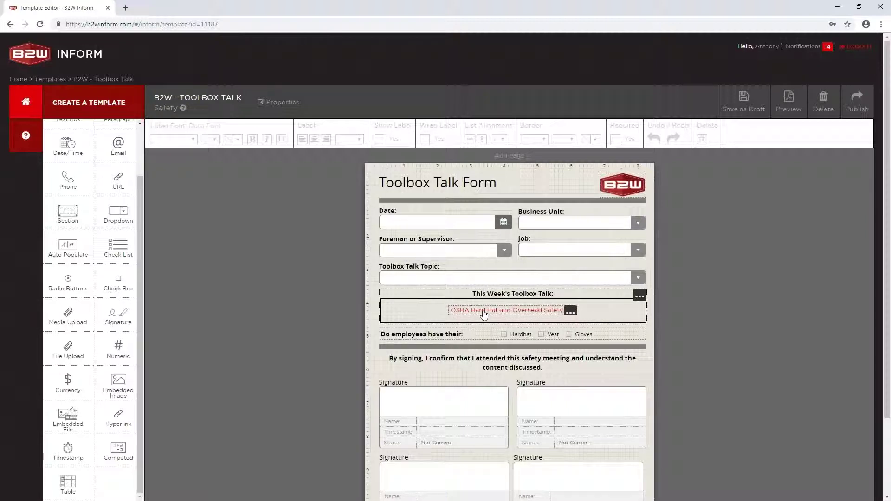
{"action": "left_click", "coordinate": [570, 312]}
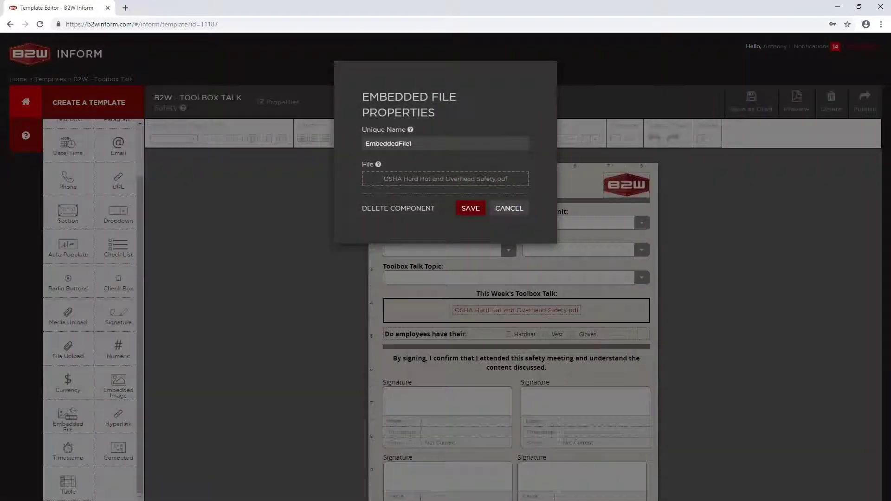
{"action": "left_click", "coordinate": [436, 181]}
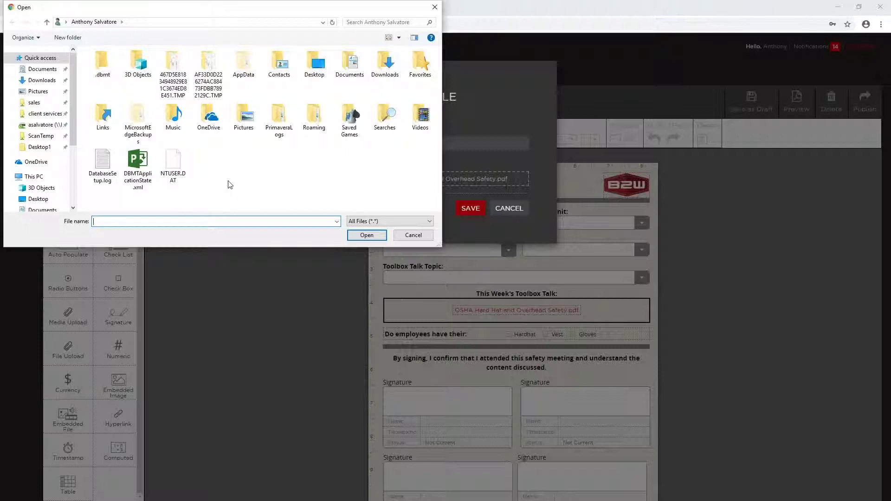
{"action": "left_click", "coordinate": [413, 236]}
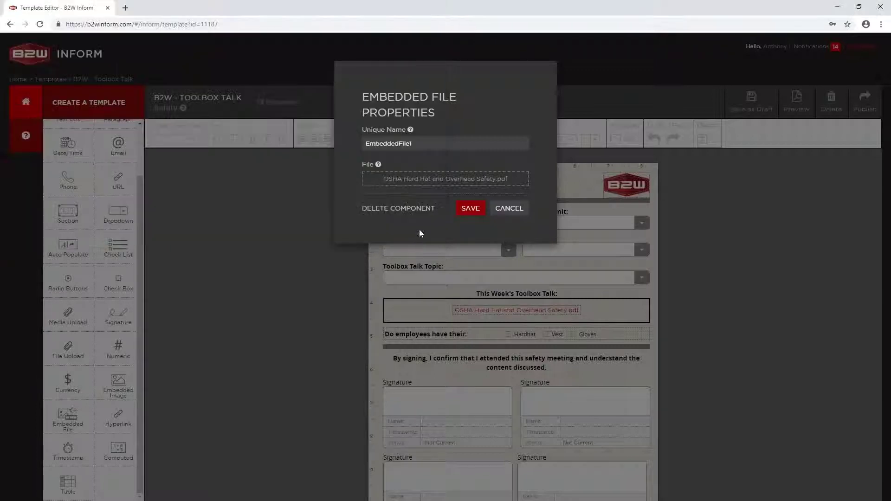
{"action": "left_click", "coordinate": [507, 209]}
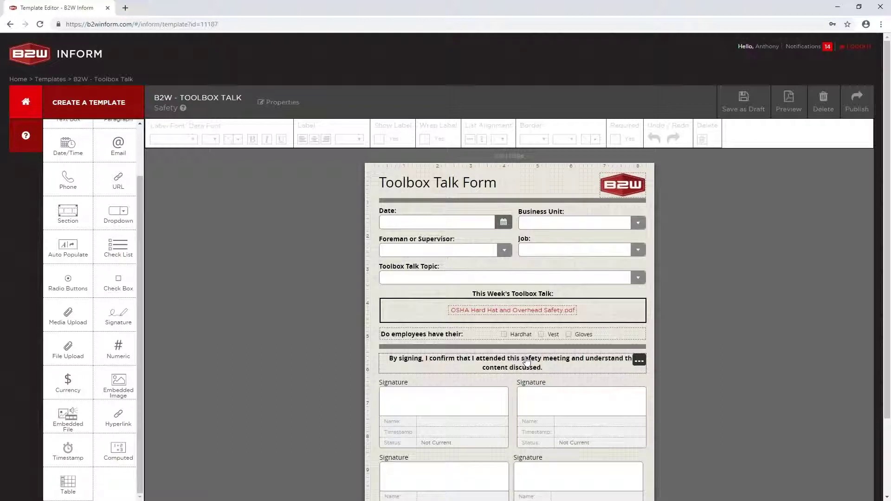
Add a blank page after the existing Toolbox Talk Form page.
{"action": "scroll", "coordinate": [527, 362], "scroll_direction": "down", "scroll_amount": 1}
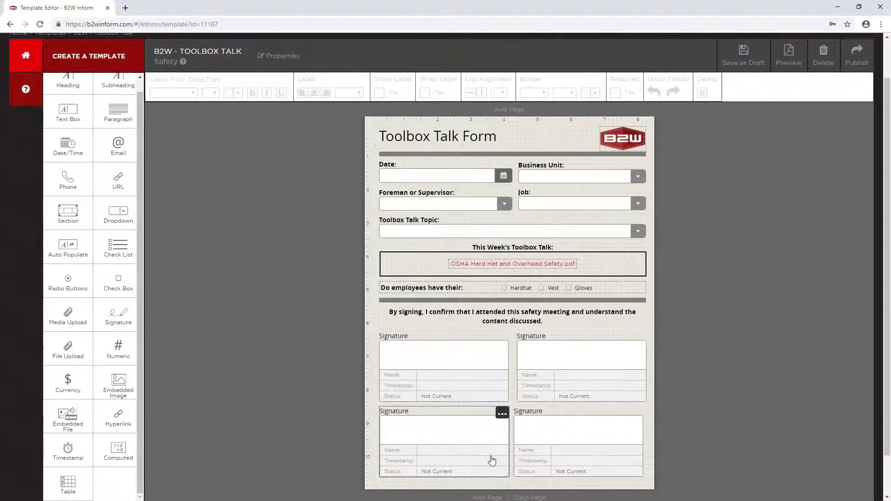
{"action": "scroll", "coordinate": [490, 454], "scroll_direction": "down", "scroll_amount": 1}
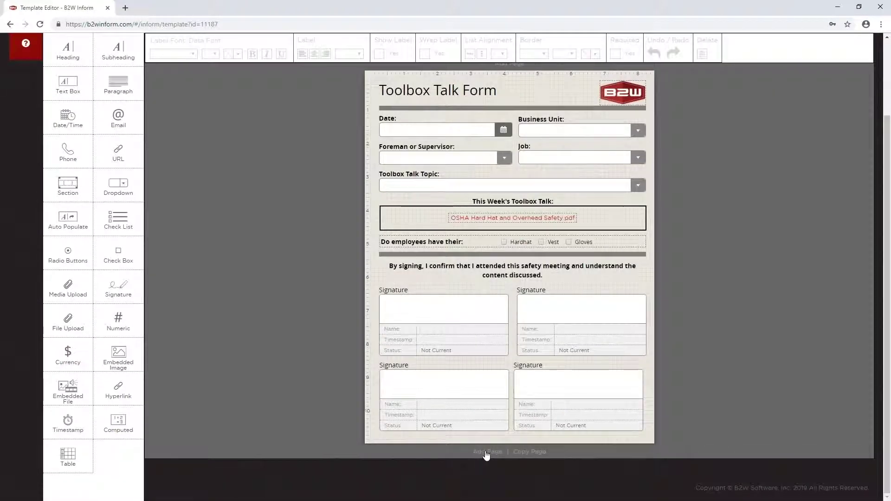
{"action": "left_click", "coordinate": [486, 452]}
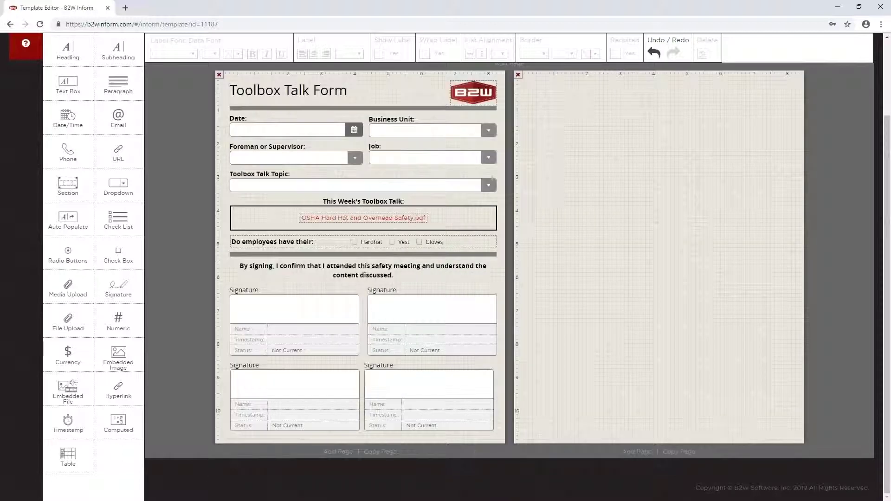
Place a dropdown field in the upper part of the blank page and widen it to about three quarters of the page.
{"action": "scroll", "coordinate": [617, 153], "scroll_direction": "up", "scroll_amount": 1}
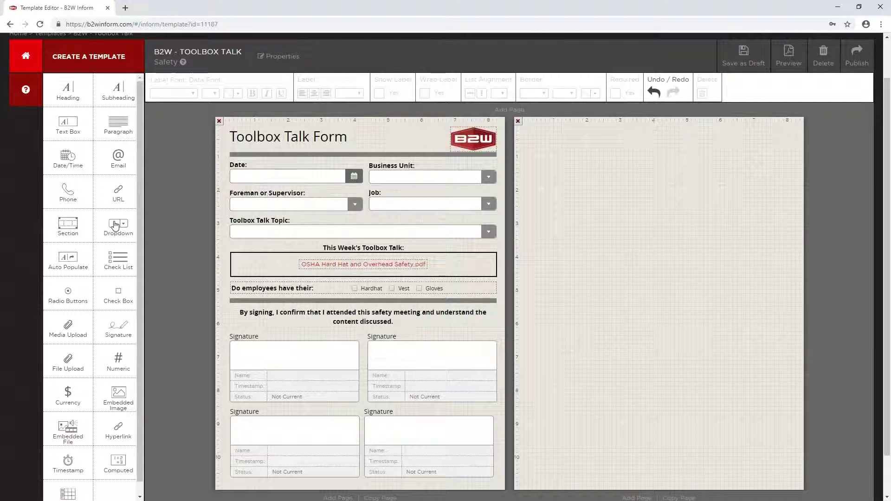
{"action": "left_click_drag", "start_coordinate": [115, 226], "coordinate": [585, 151]}
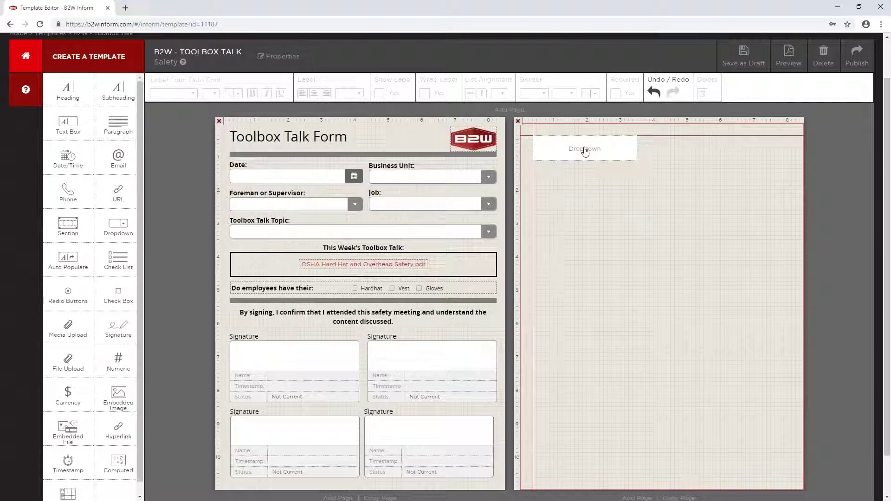
{"action": "left_click_drag", "start_coordinate": [585, 151], "coordinate": [585, 151]}
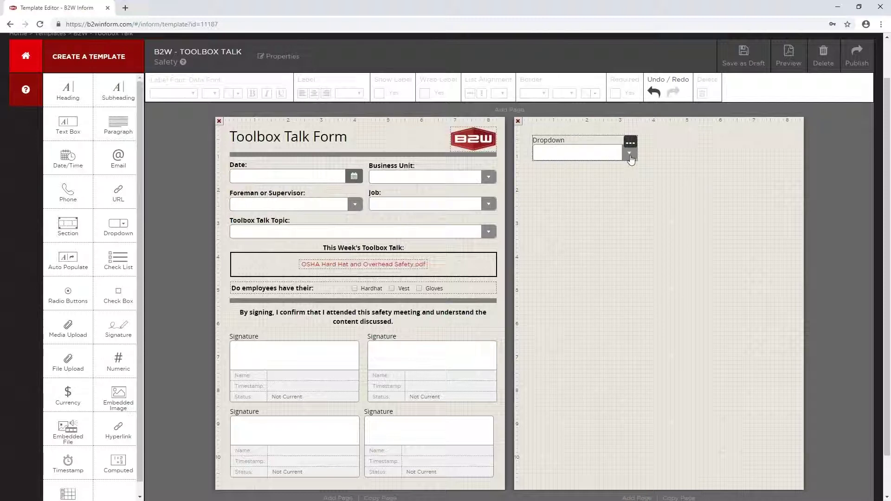
{"action": "left_click_drag", "start_coordinate": [636, 152], "coordinate": [745, 153]}
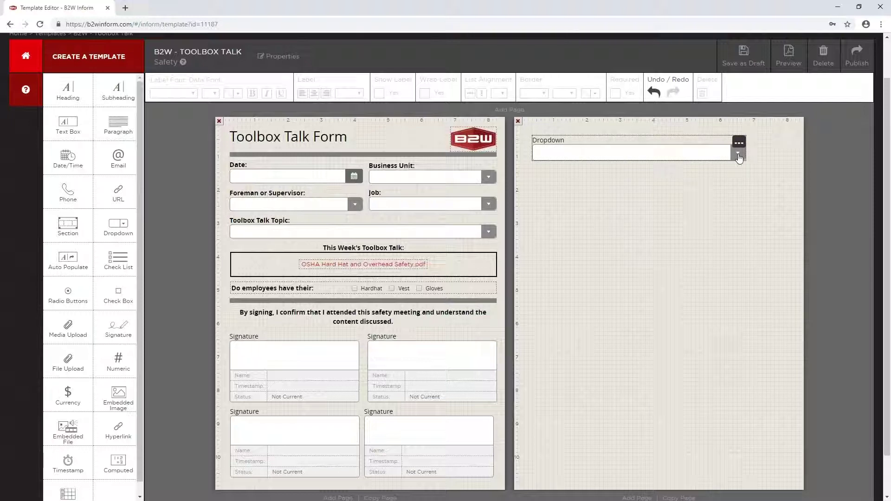
Make the new dropdown's label bold and mark the field as required.
{"action": "left_click", "coordinate": [615, 149]}
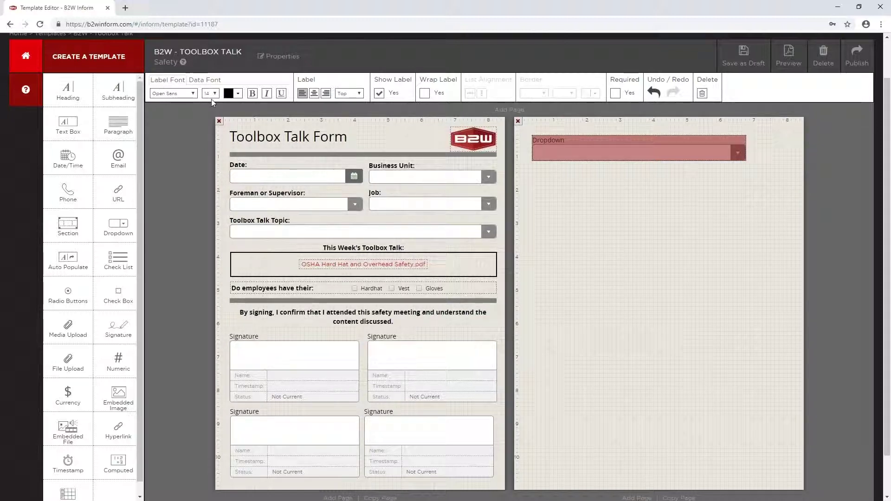
{"action": "left_click", "coordinate": [252, 94]}
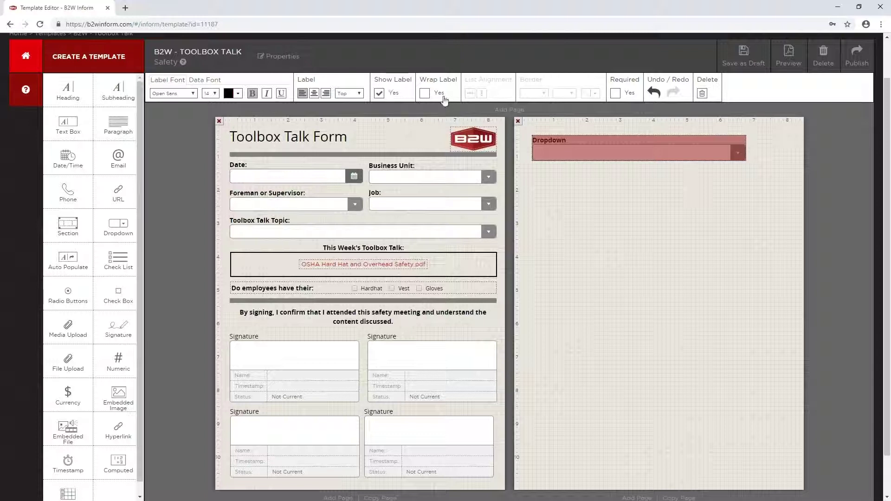
{"action": "left_click", "coordinate": [616, 94]}
Set the dropdown's label text to Job Name and keep its type as Single.
{"action": "mouse_move", "coordinate": [633, 148]}
{"action": "left_click", "coordinate": [738, 144]}
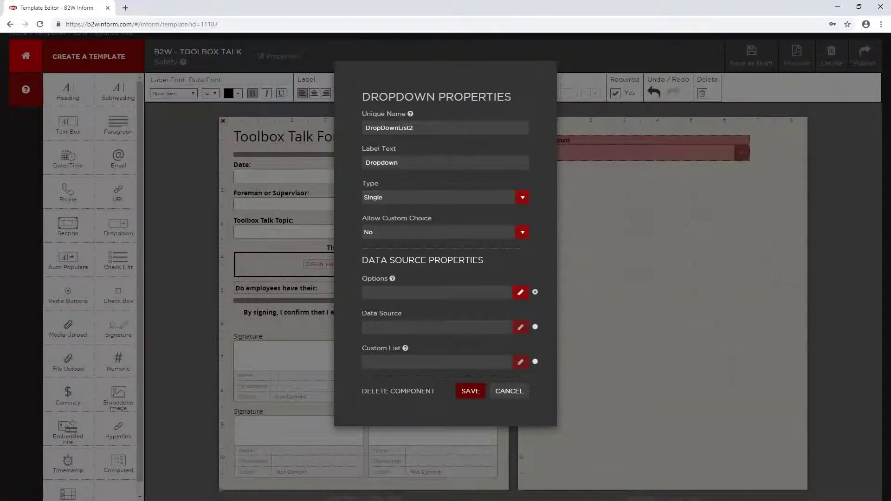
{"action": "left_click", "coordinate": [404, 162]}
{"action": "double_click", "coordinate": [405, 162]}
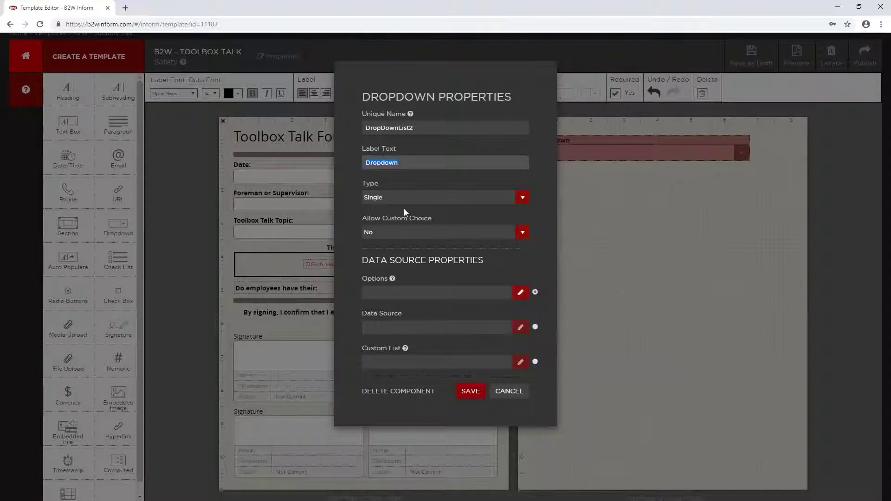
{"action": "type", "text": "Job Name"}
{"action": "left_click", "coordinate": [521, 197]}
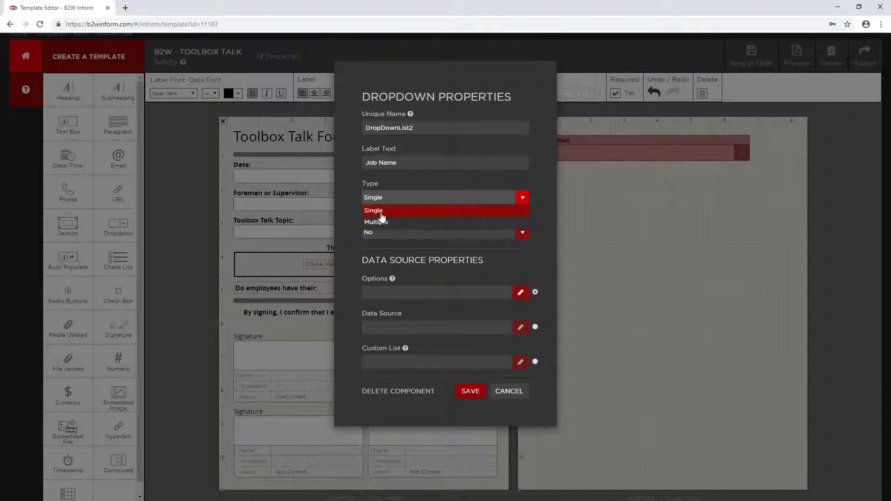
{"action": "left_click", "coordinate": [353, 210]}
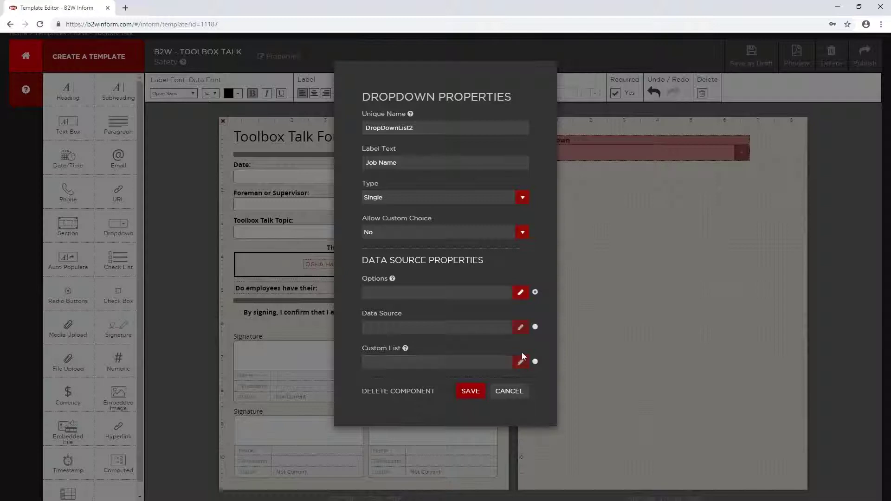
Feed the dropdown from the B2W Operational Suite data source with record type Job and field DisplayName, and save its properties.
{"action": "left_click", "coordinate": [535, 326]}
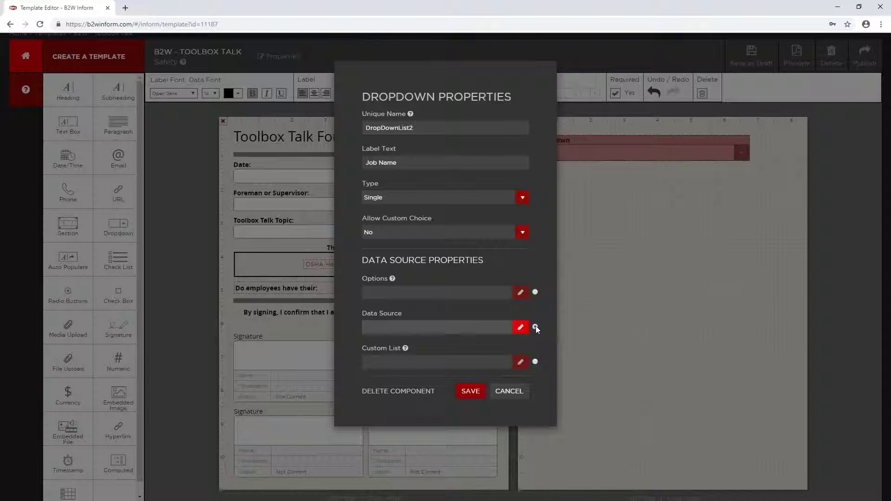
{"action": "left_click", "coordinate": [520, 327]}
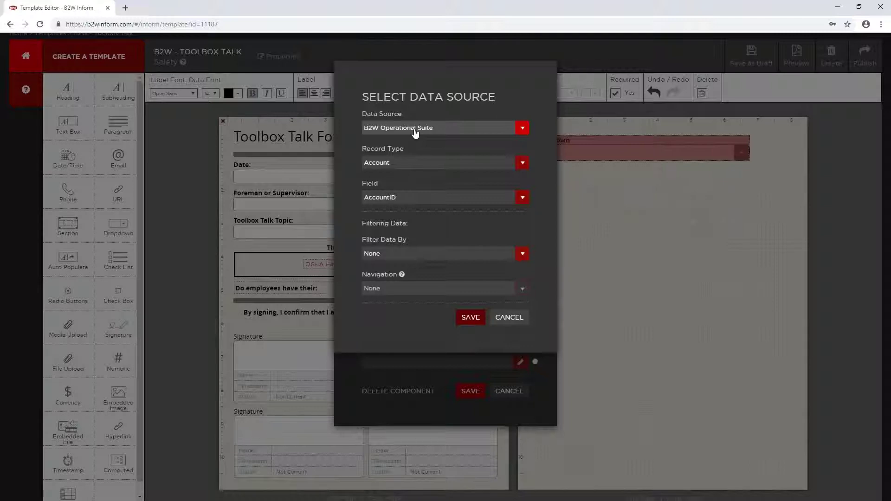
{"action": "left_click", "coordinate": [522, 164]}
{"action": "left_click_drag", "start_coordinate": [525, 182], "coordinate": [525, 212]}
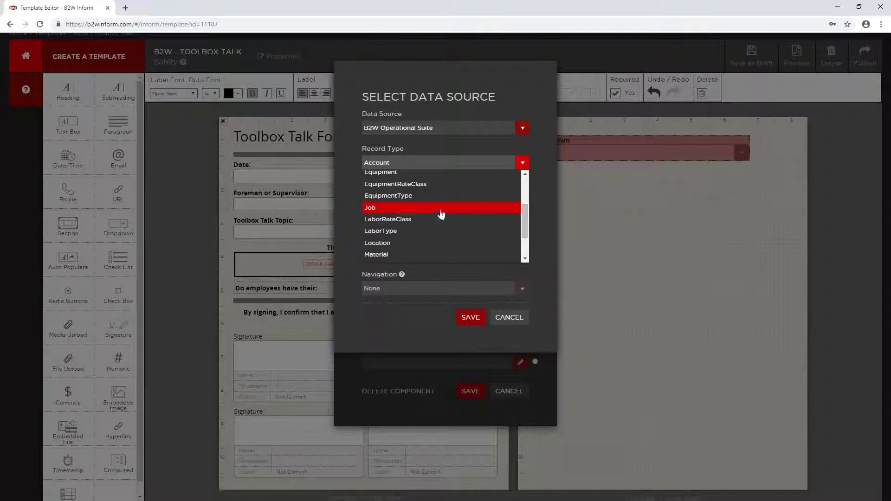
{"action": "left_click", "coordinate": [378, 209]}
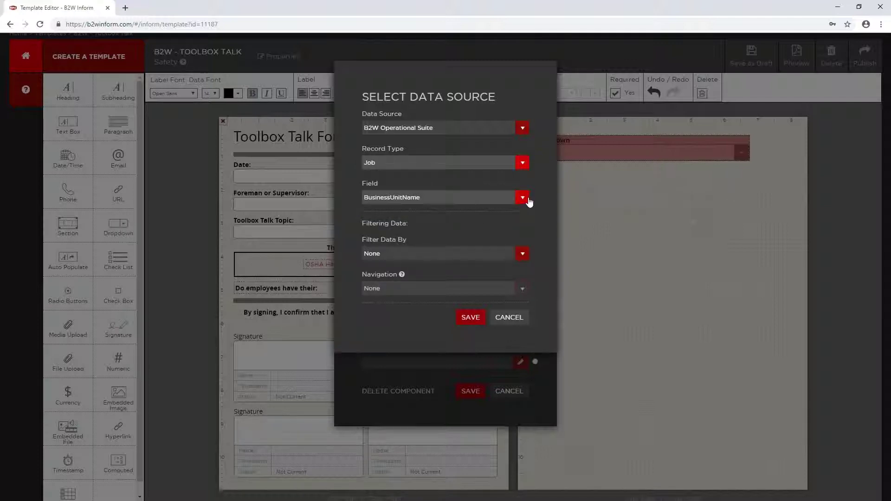
{"action": "left_click", "coordinate": [528, 200]}
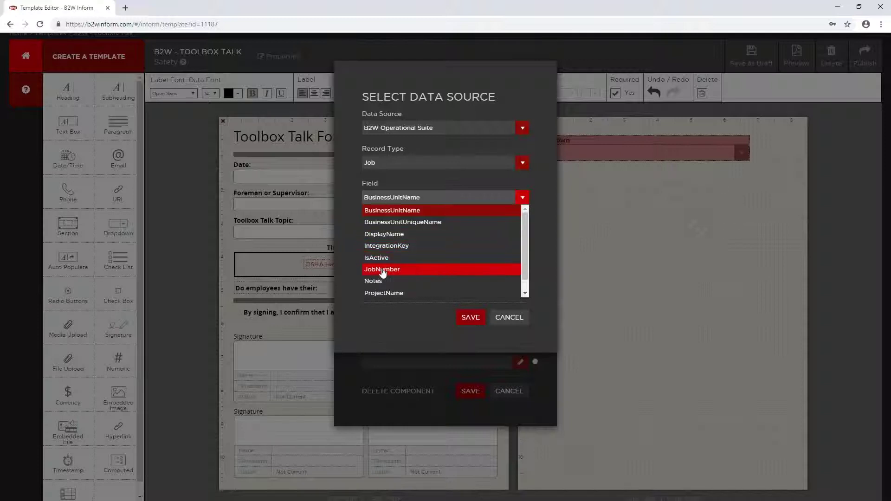
{"action": "left_click", "coordinate": [383, 236]}
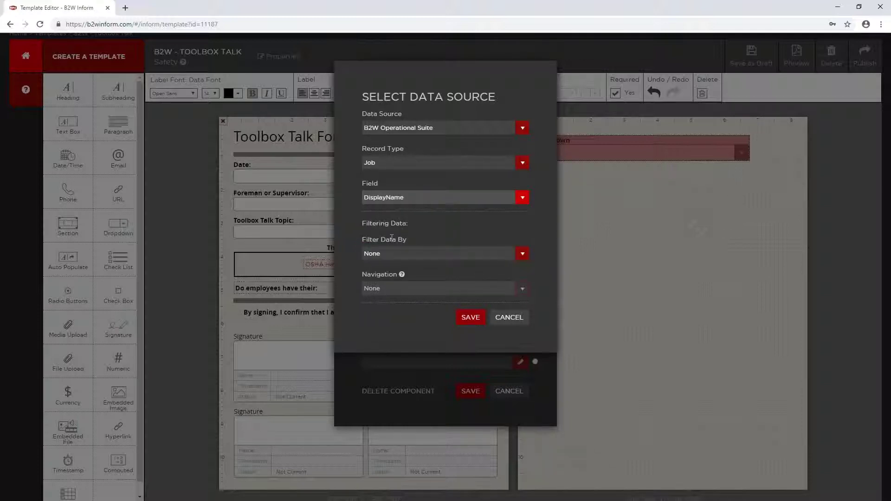
{"action": "left_click", "coordinate": [478, 319]}
{"action": "left_click", "coordinate": [473, 390]}
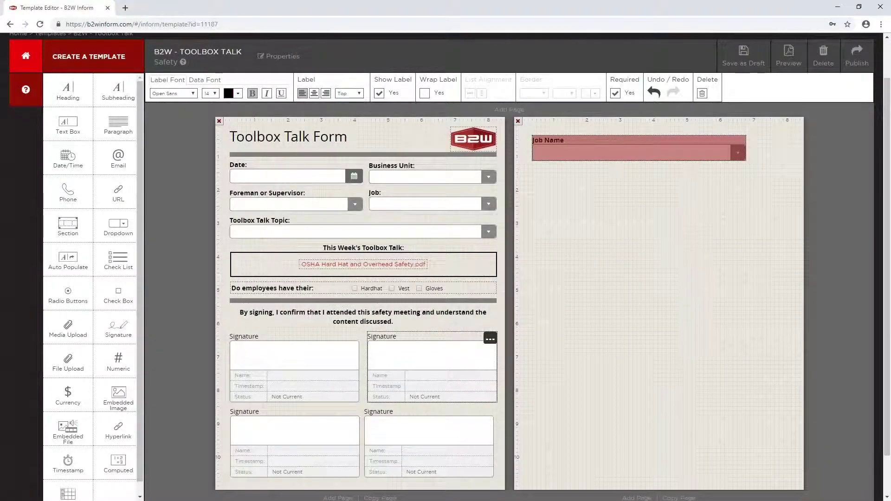